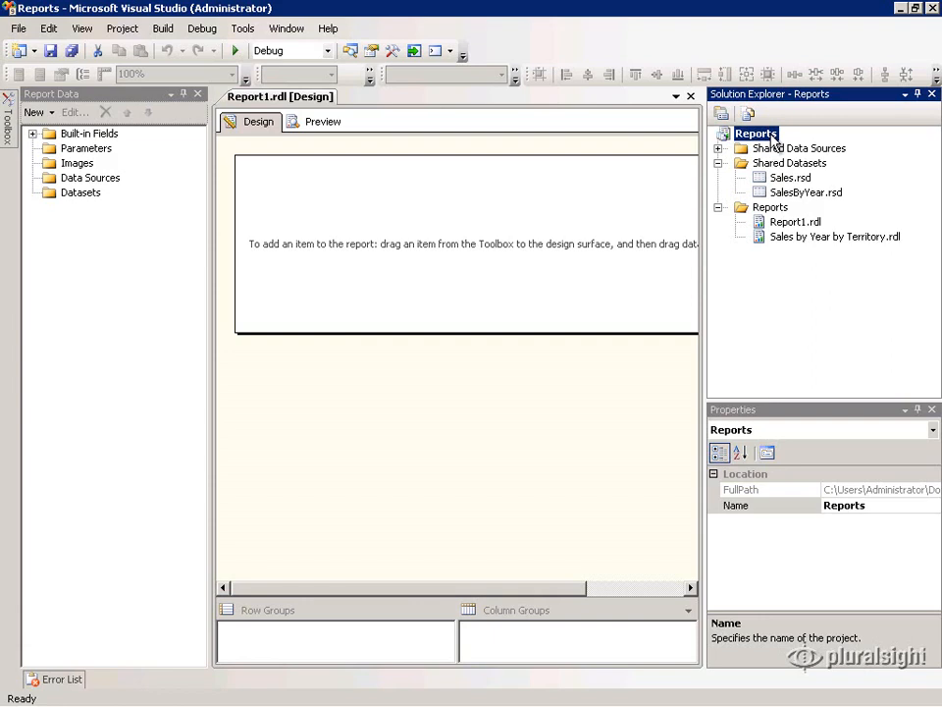
- Add a new empty report named "Report Items Demo.rdl" to the project's Reports folder
right_click(773, 209)
mouse_move(775, 244)
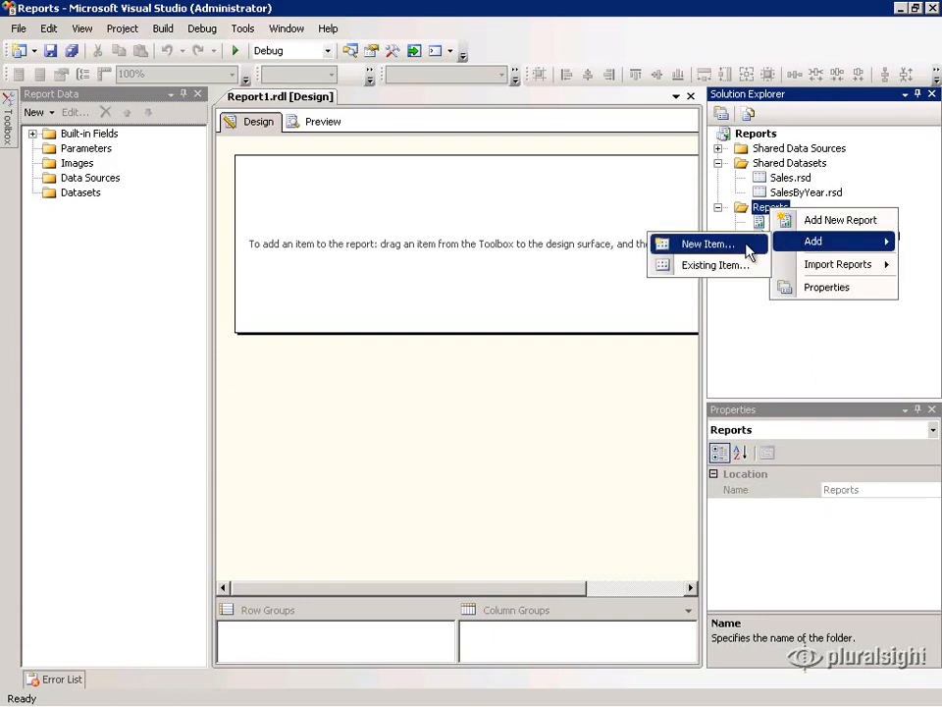
left_click(692, 186)
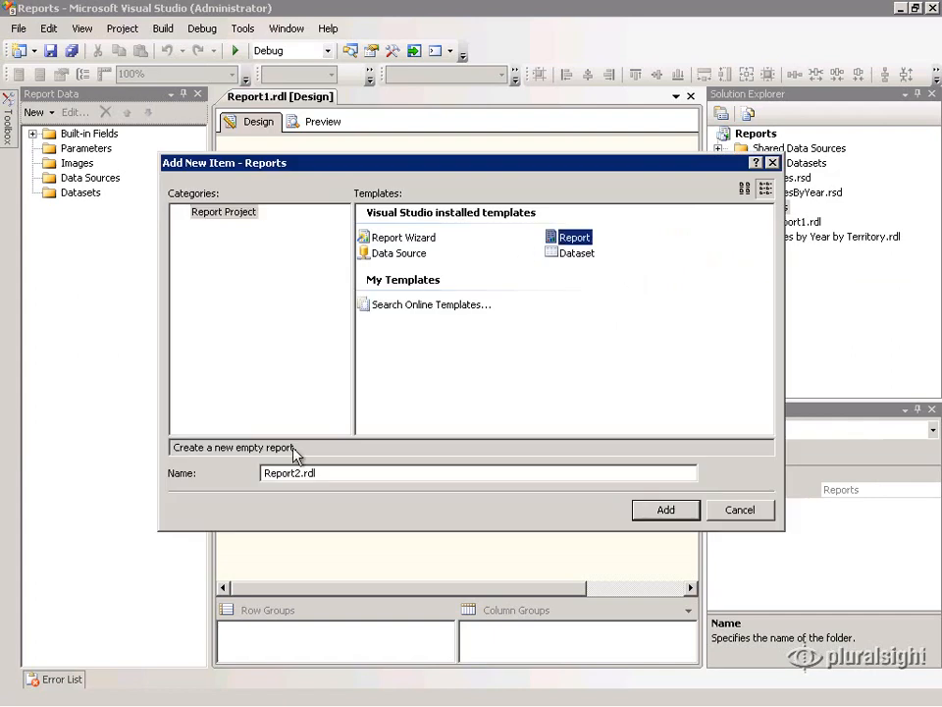
left_click_drag(304, 475, 240, 471)
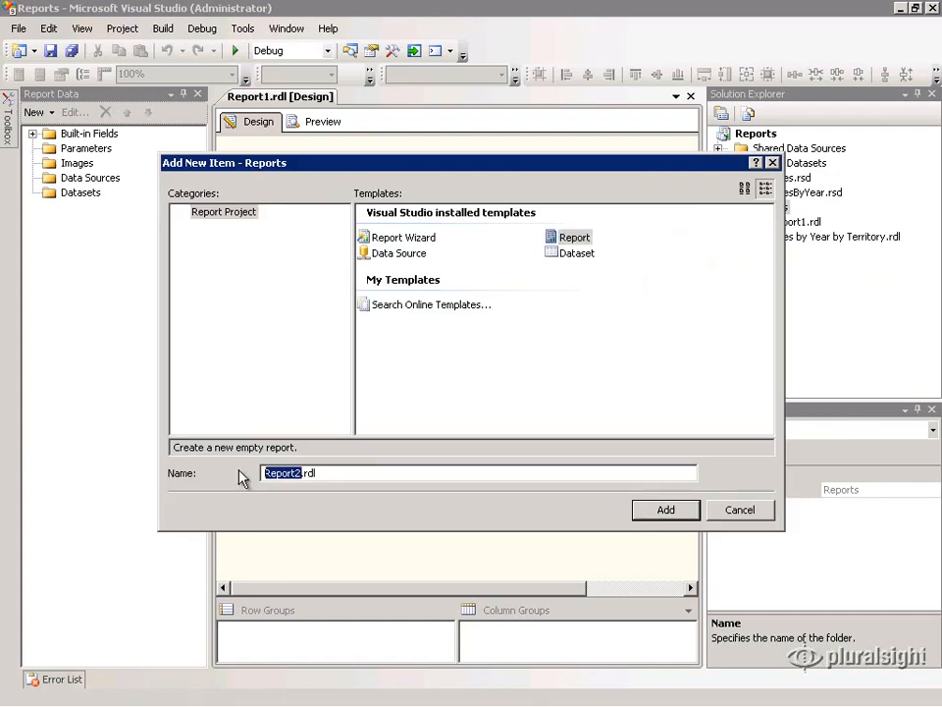
type("Report Items Demo")
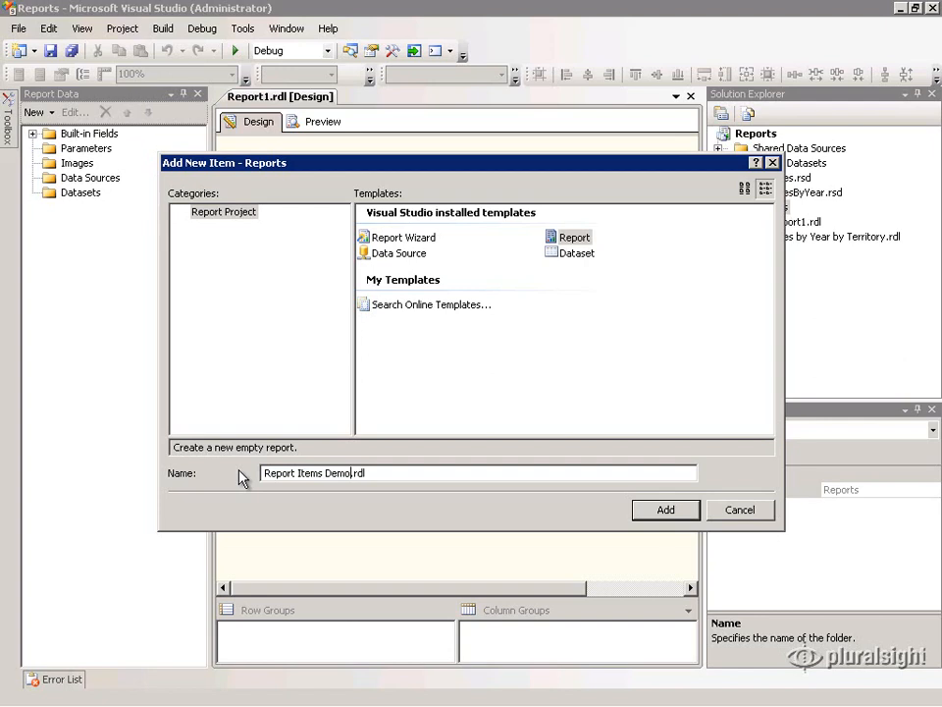
left_click(652, 516)
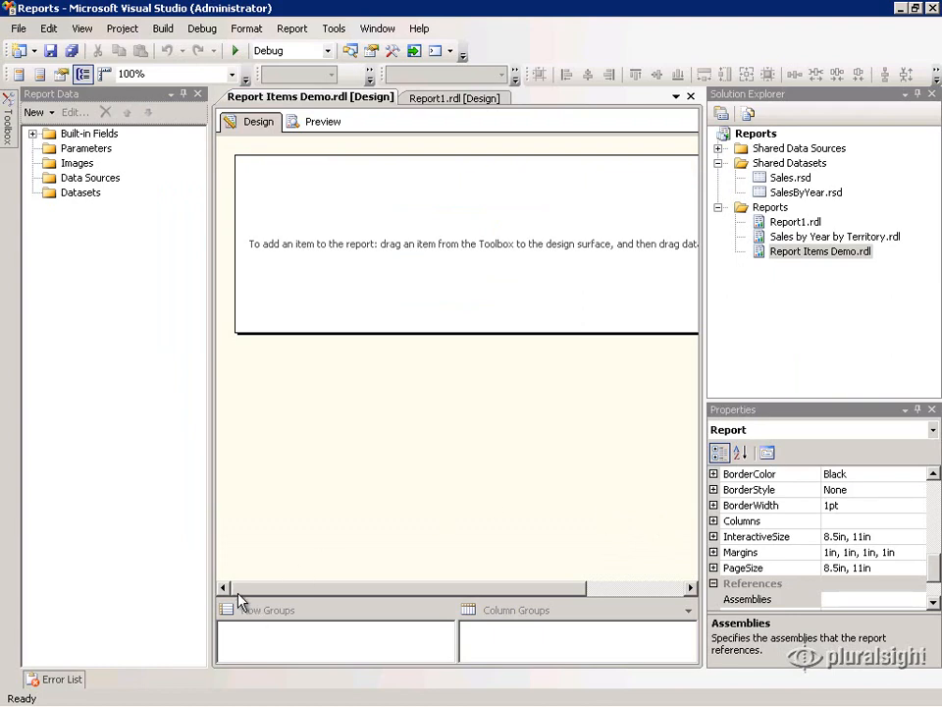
- Place a rectangle in the upper-left corner of the report body and widen it across most of the body
left_click(8, 123)
left_click_drag(44, 218, 248, 162)
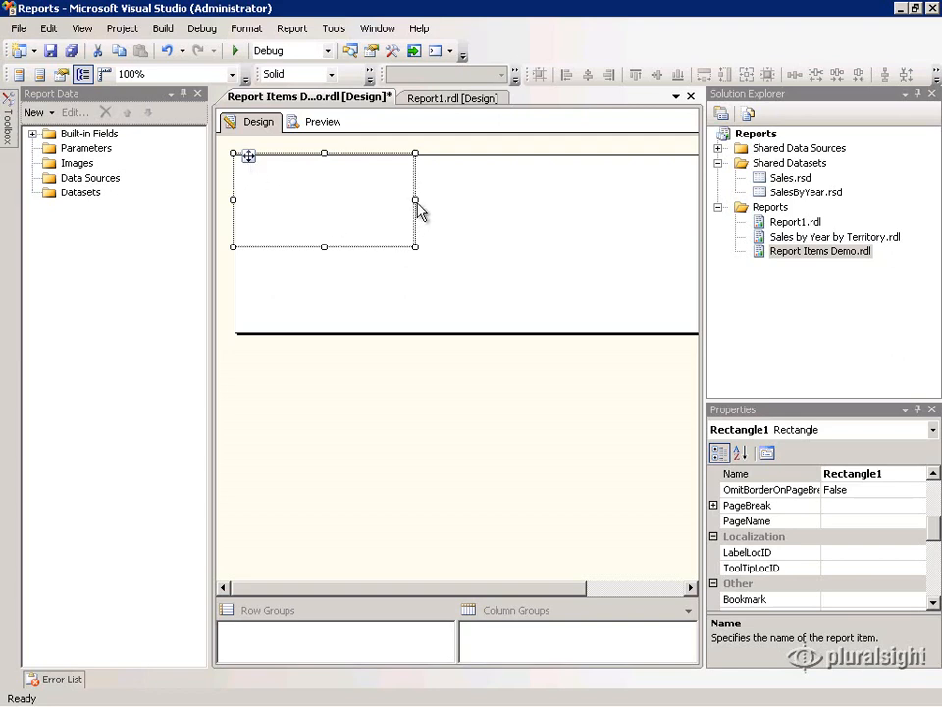
left_click_drag(415, 201, 638, 209)
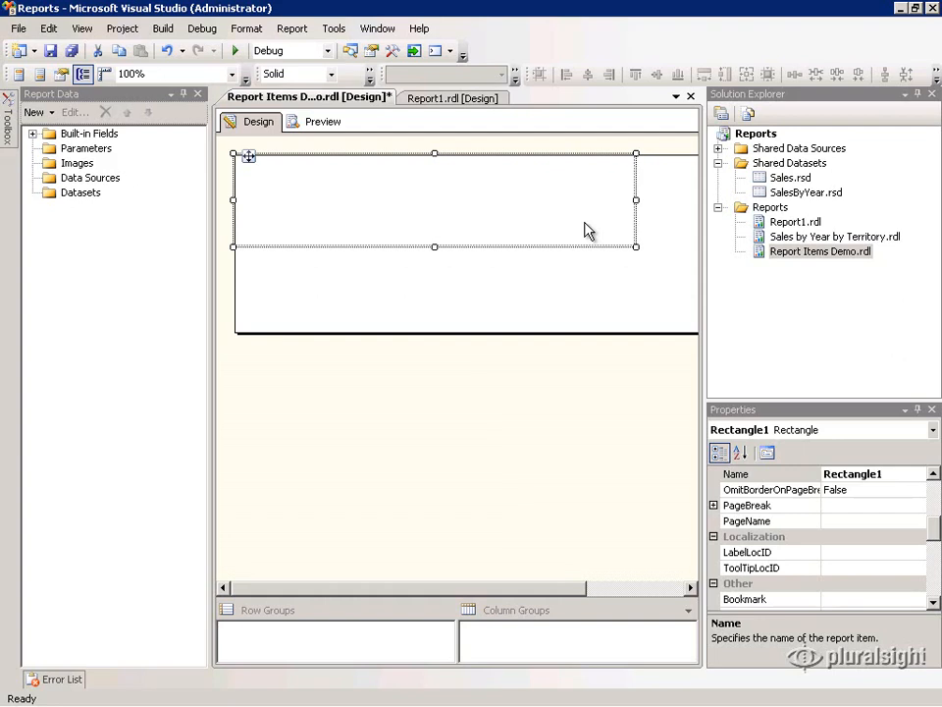
- Preview the report with the empty rectangle and return to the design view
left_click(496, 293)
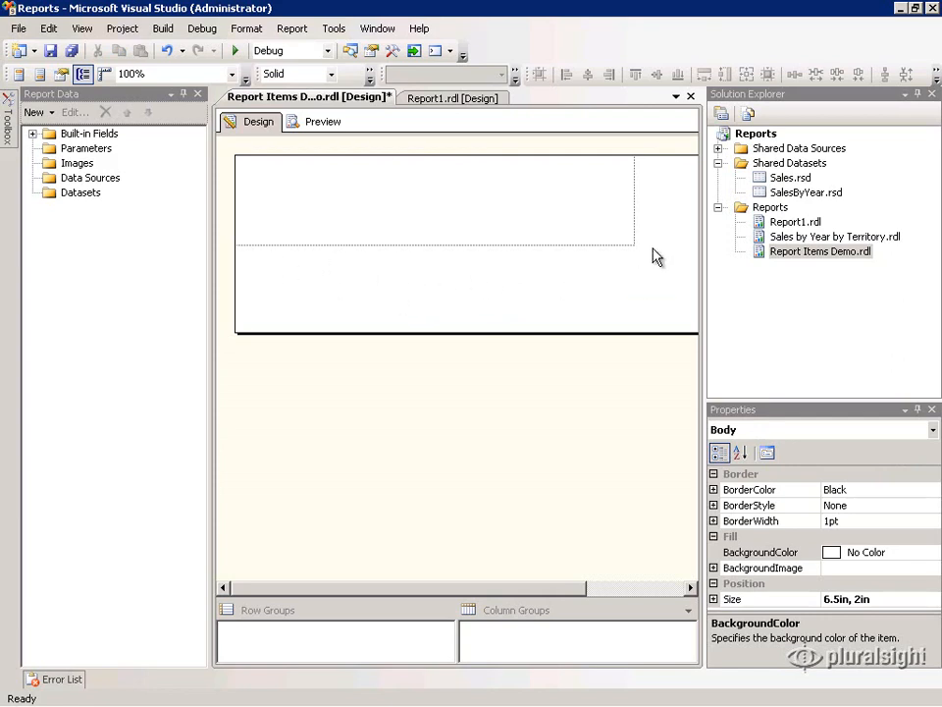
left_click(322, 122)
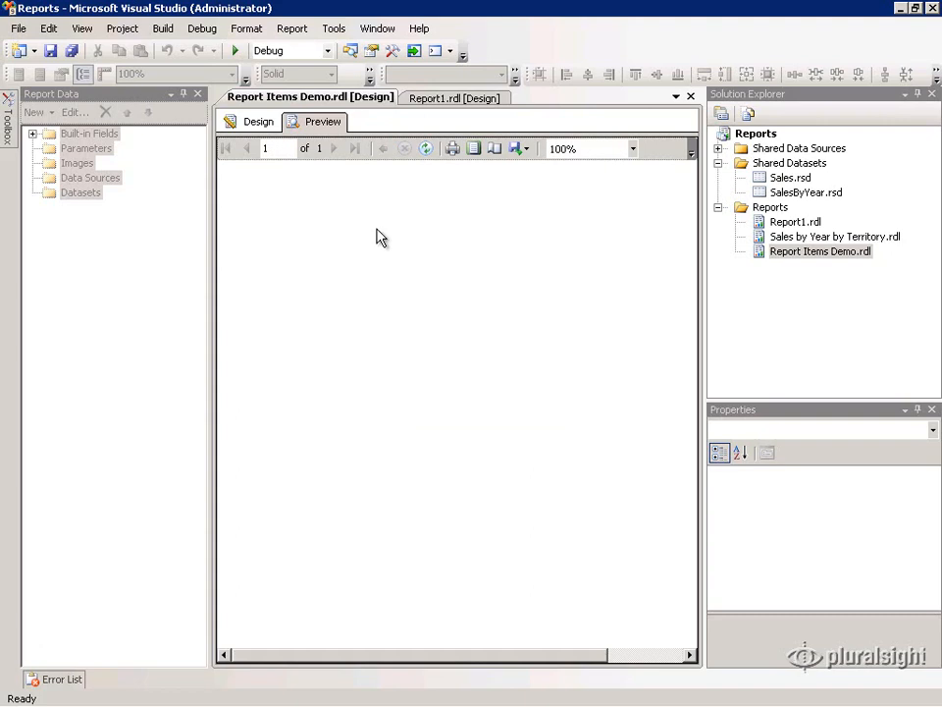
left_click(256, 121)
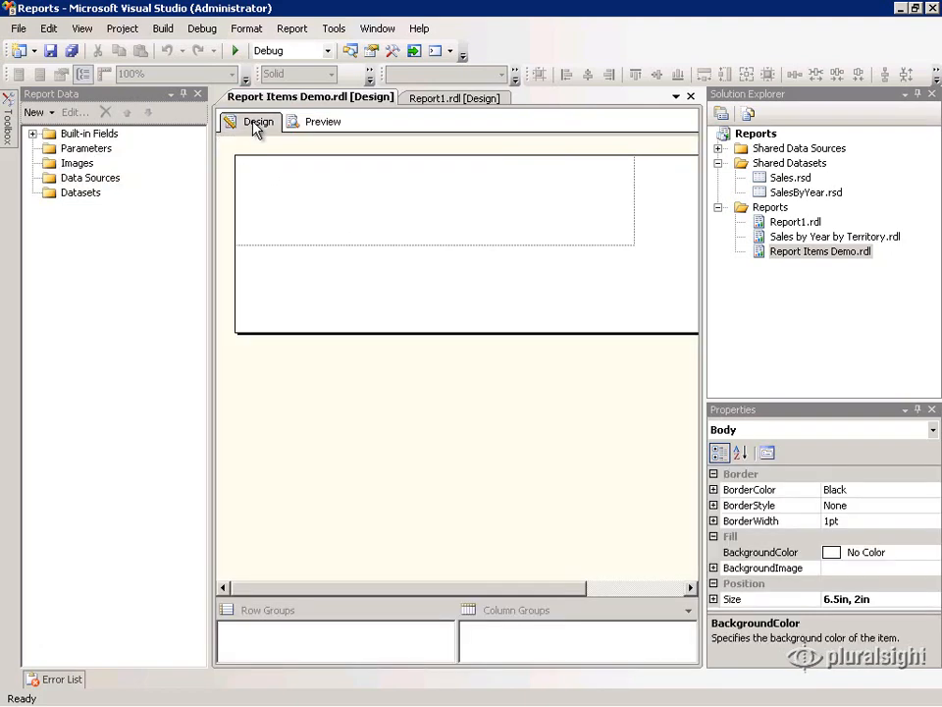
- Set the rectangle's default border color to Maroon
left_click(379, 235)
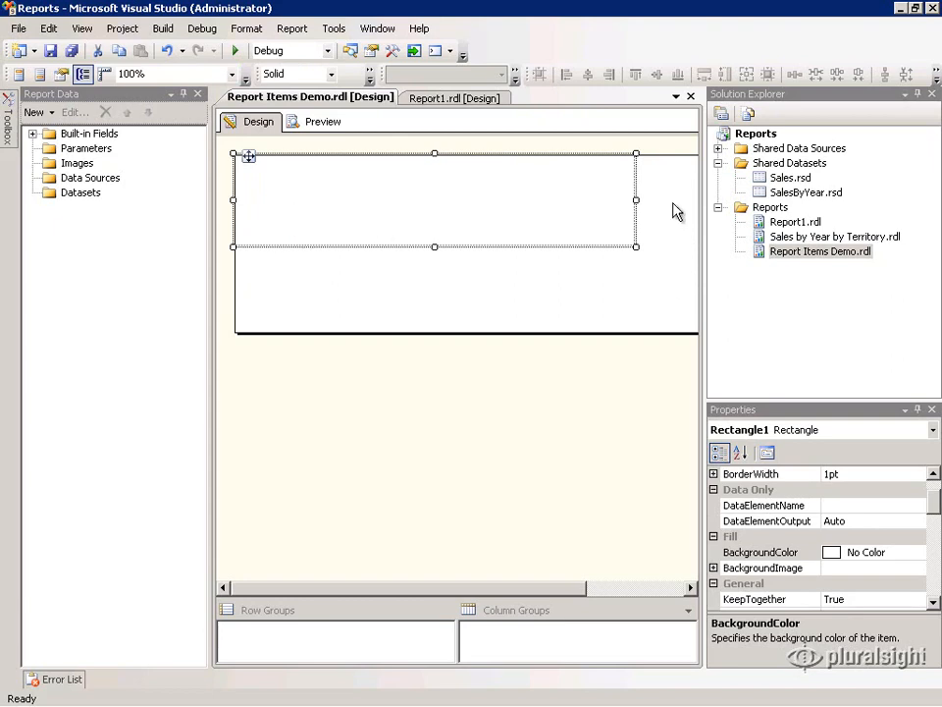
left_click_drag(753, 400, 723, 268)
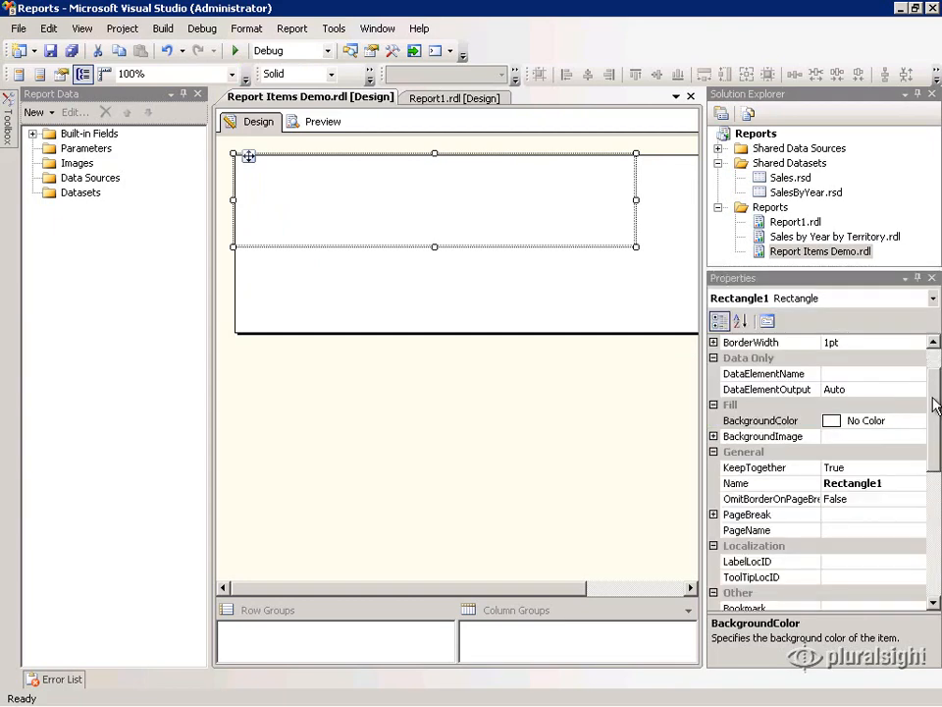
left_click_drag(933, 398, 934, 366)
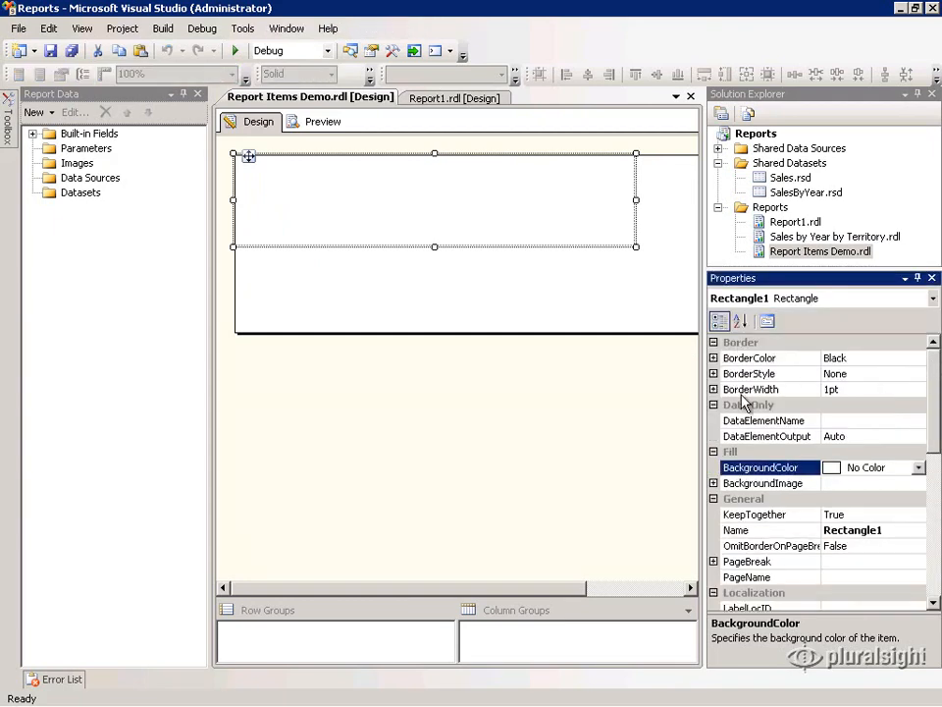
left_click(714, 357)
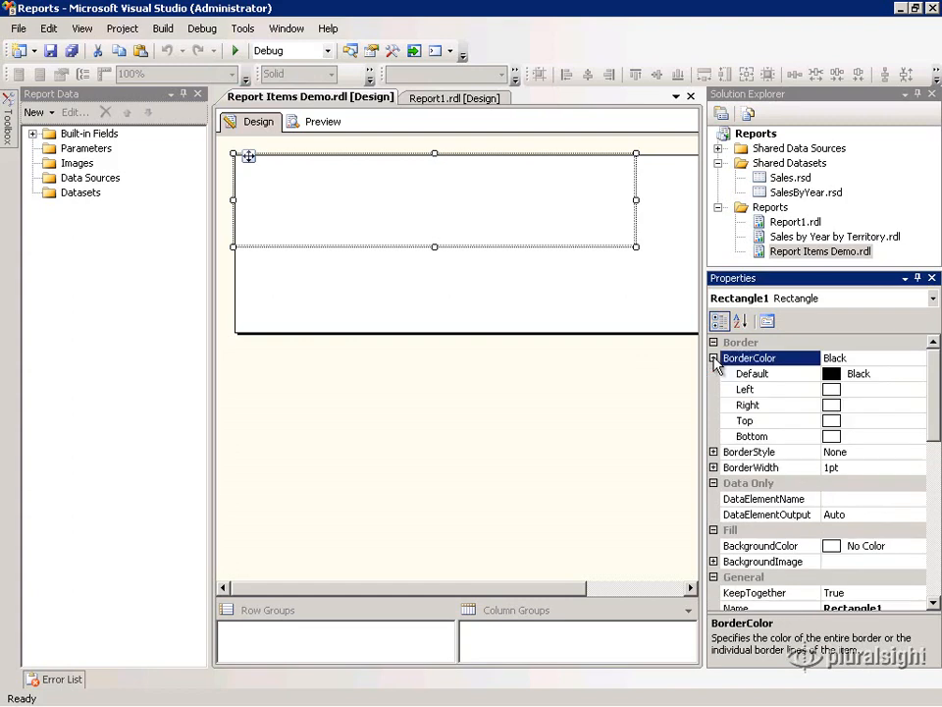
left_click(914, 374)
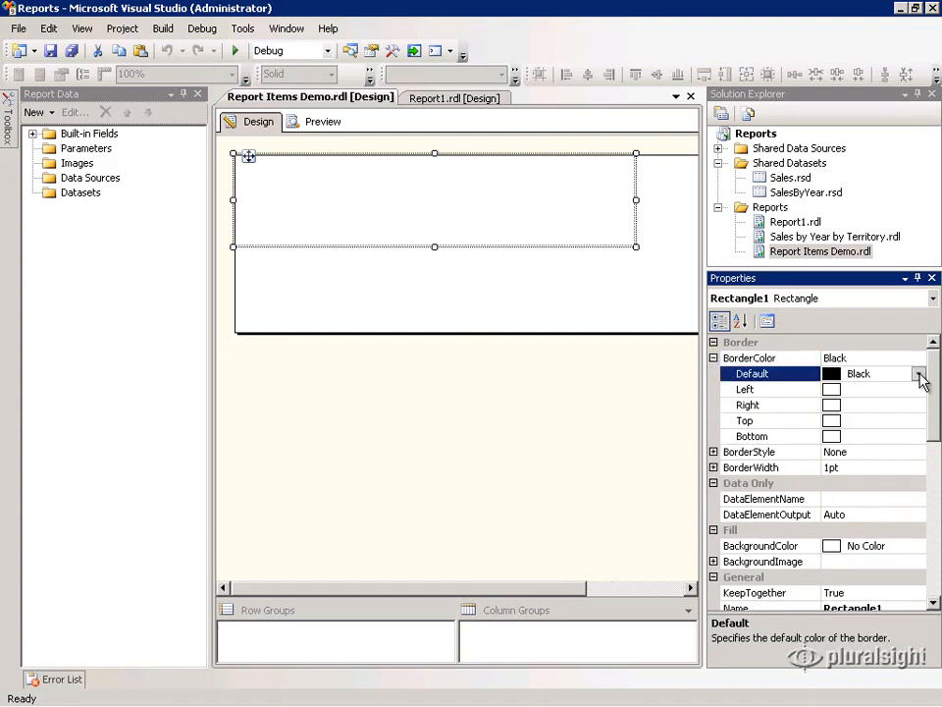
left_click(918, 374)
left_click(797, 411)
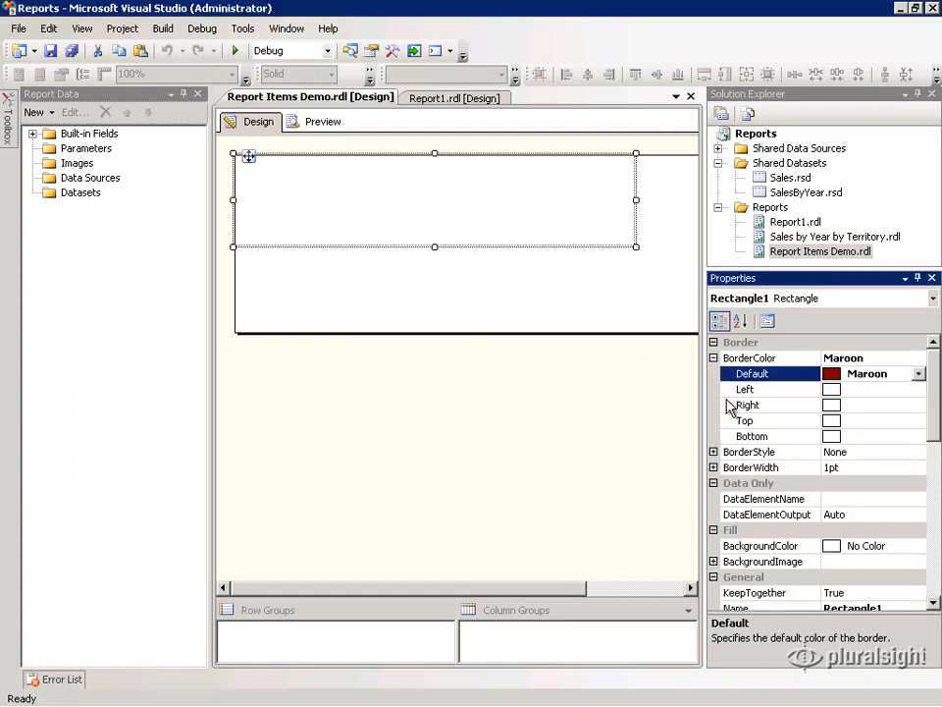
- Set the rectangle's default border style to Solid and expand its border width settings
left_click(714, 451)
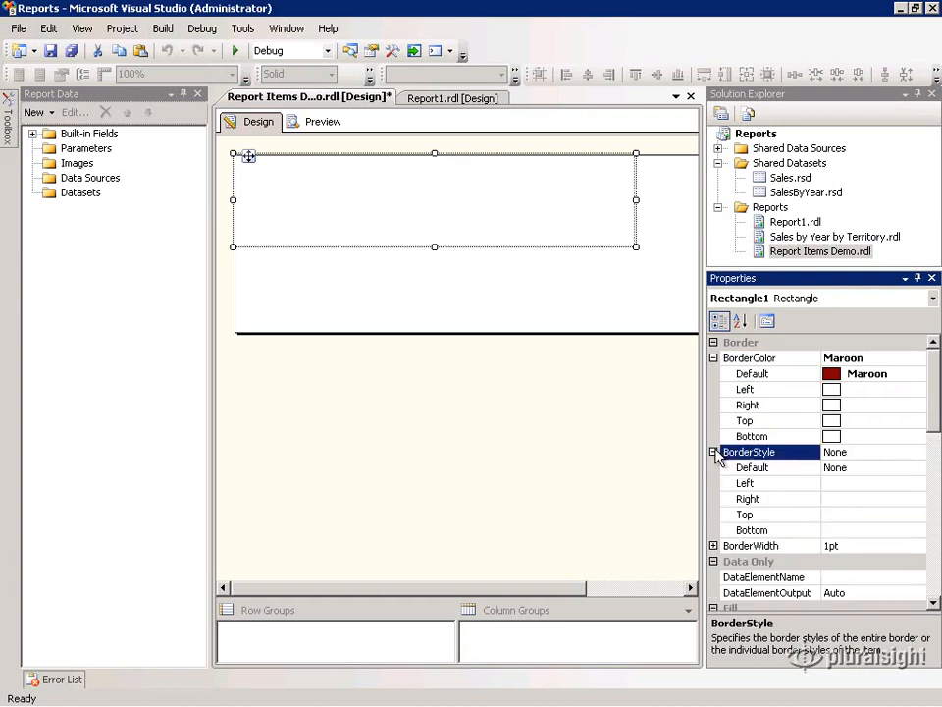
left_click(911, 469)
left_click(918, 468)
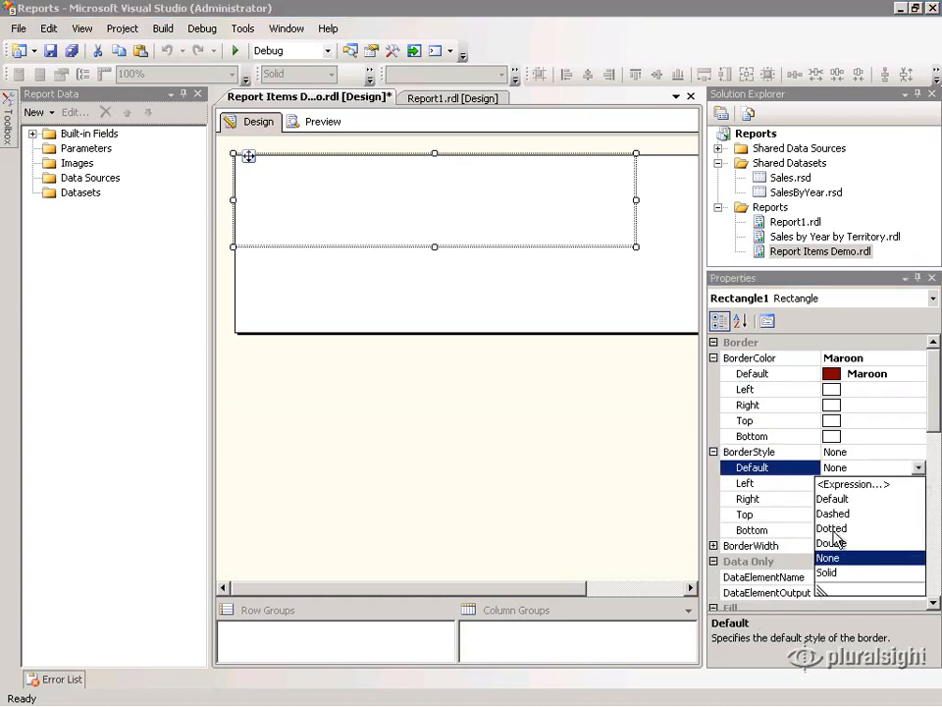
left_click(830, 573)
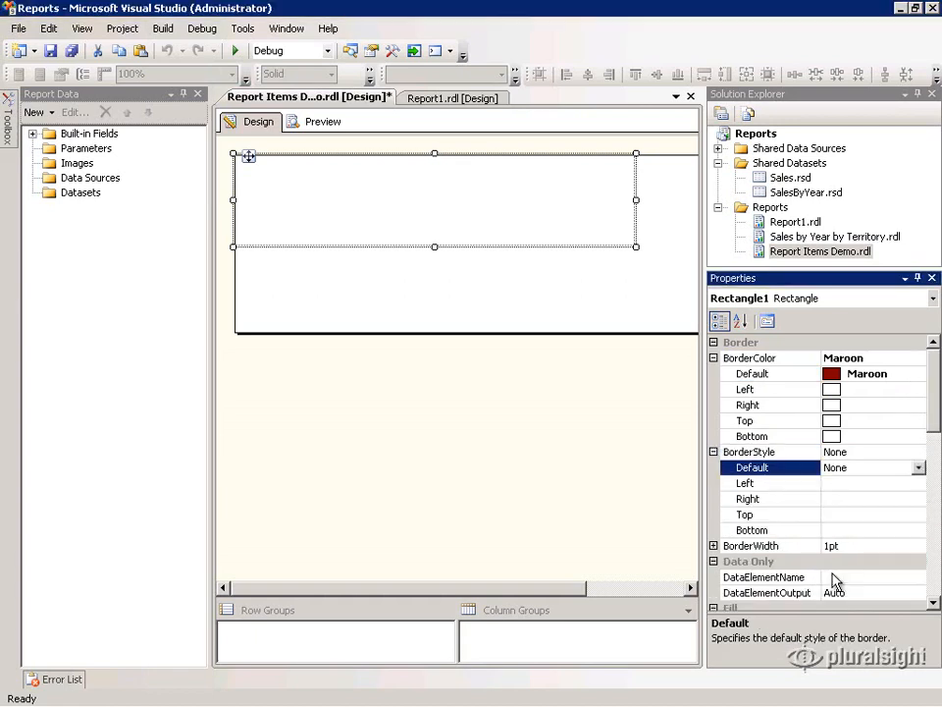
left_click(713, 545)
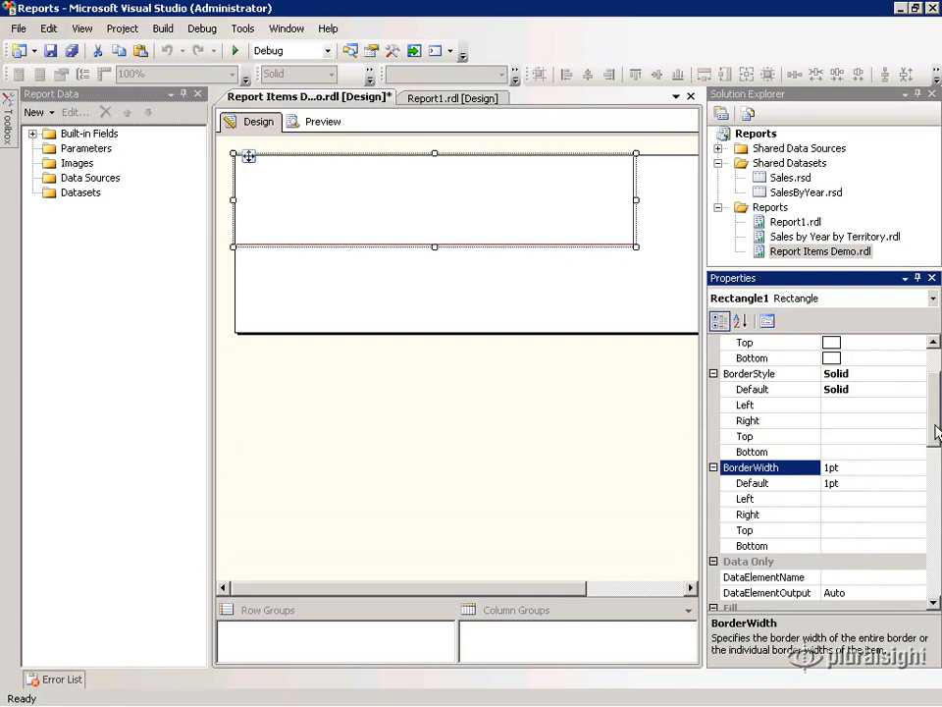
left_click_drag(934, 429, 938, 386)
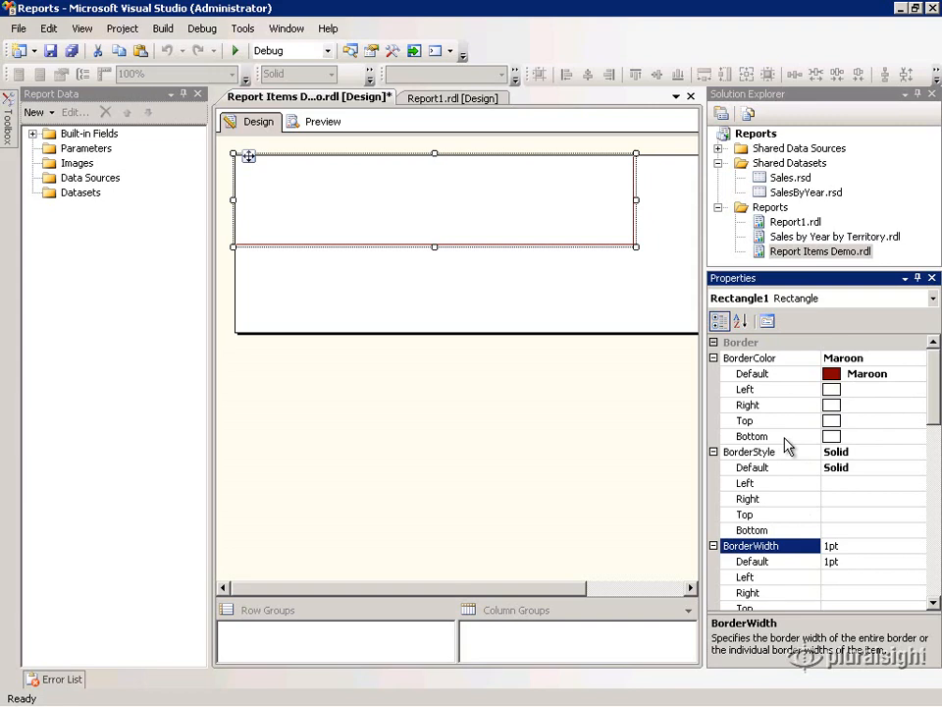
- Pin the toolbox open and place a text box in the rectangle's upper-left corner, enlarged to about half the rectangle's width
left_click(6, 131)
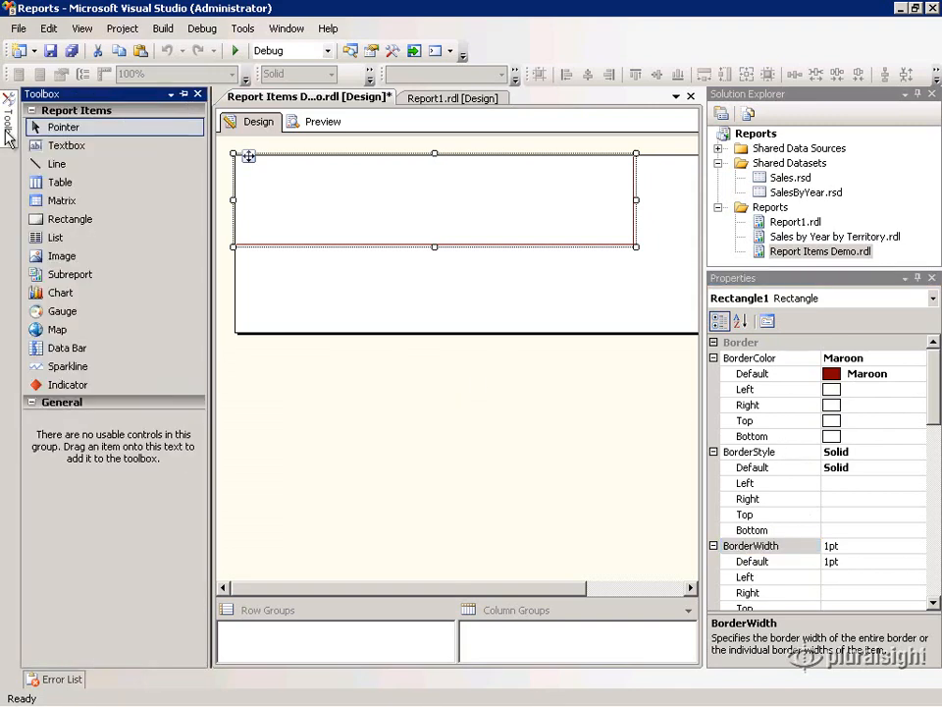
left_click(183, 94)
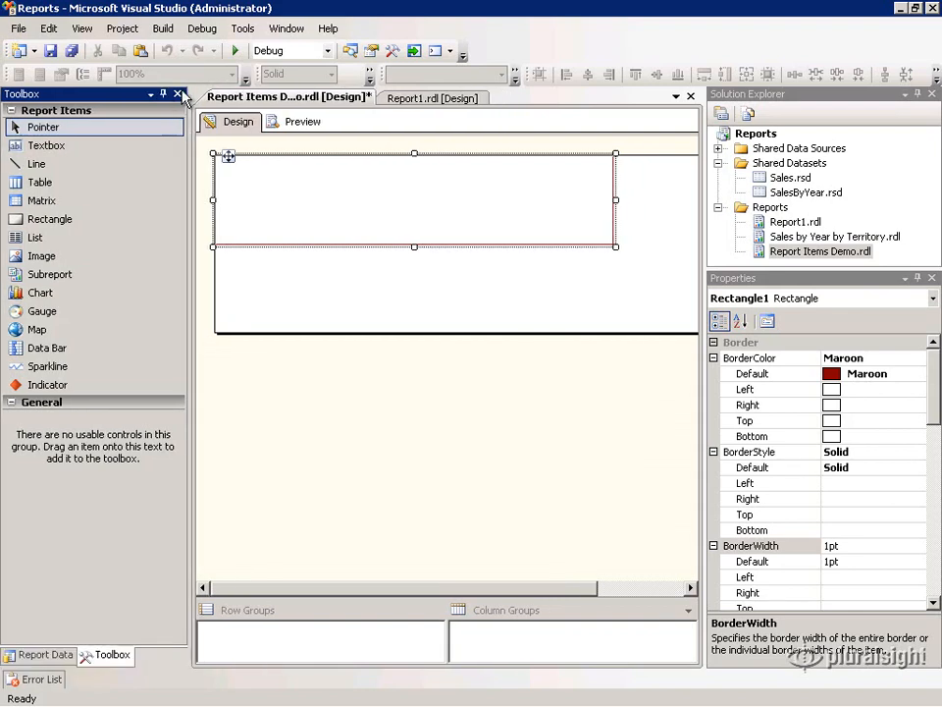
left_click_drag(46, 146, 228, 157)
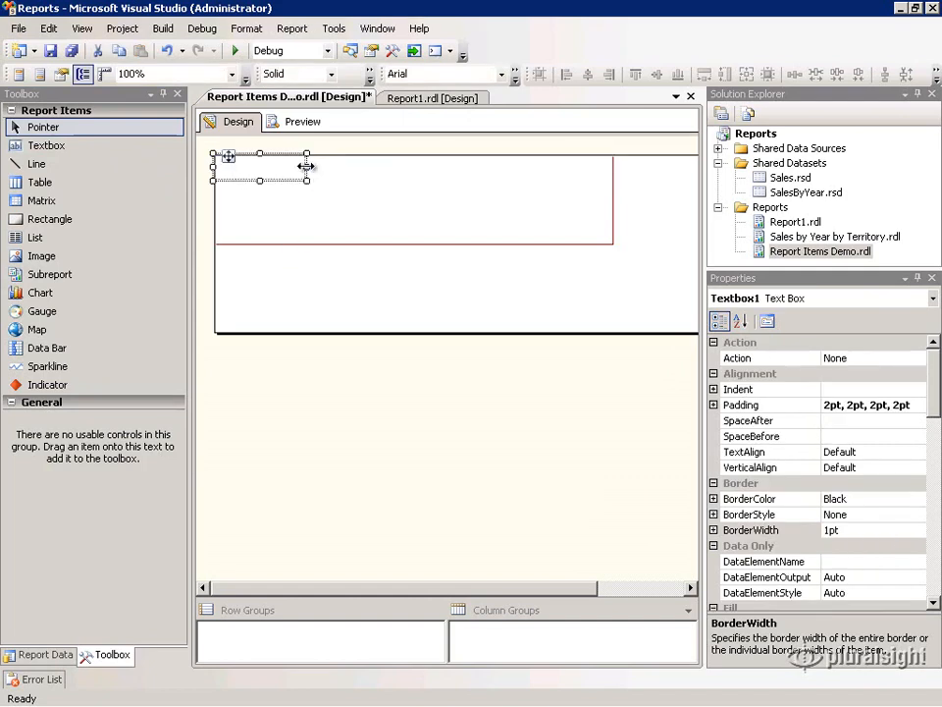
left_click_drag(306, 167, 417, 166)
left_click_drag(316, 180, 315, 201)
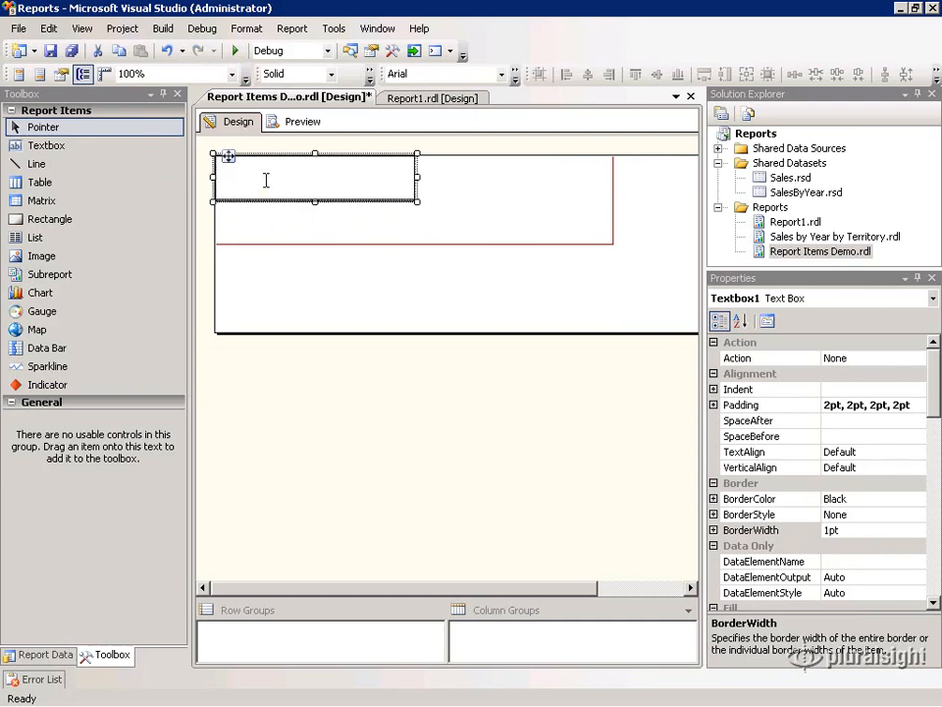
- Enter "Sales by Year" as the text of the new text box
left_click(266, 187)
type("Sales by Year")
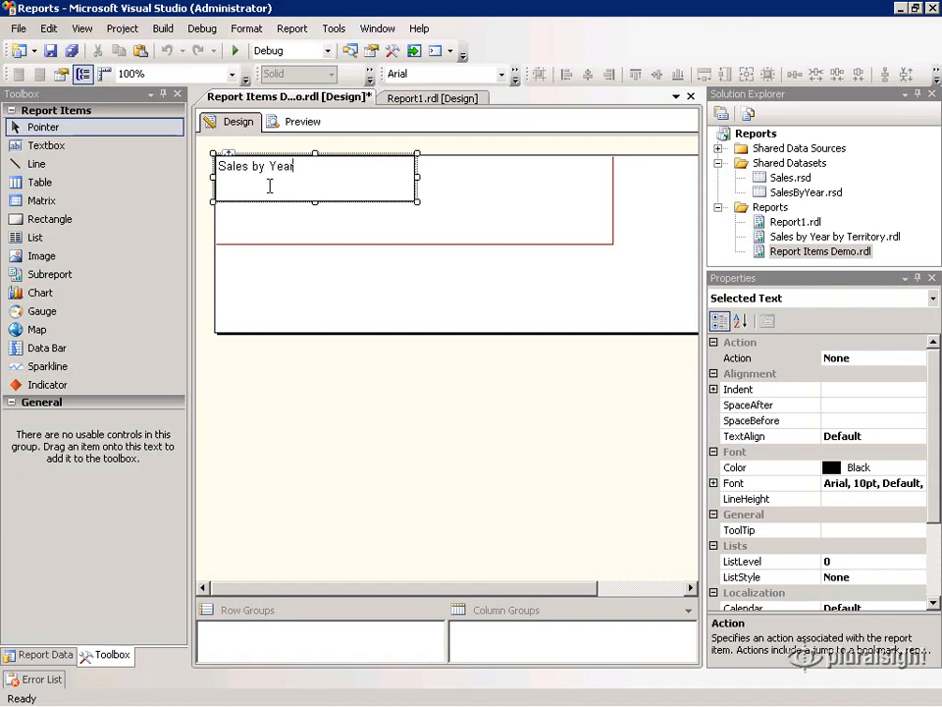
left_click(325, 204)
- Format the "Sales by Year" text box as 18pt bold and shrink the box to fit its text
left_click(381, 187)
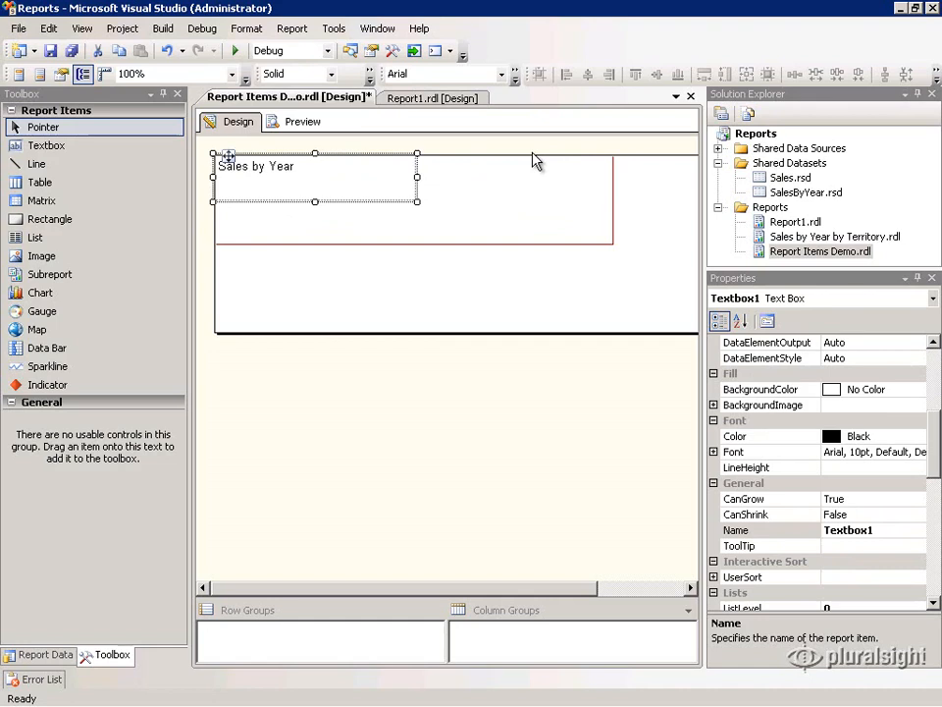
left_click(515, 85)
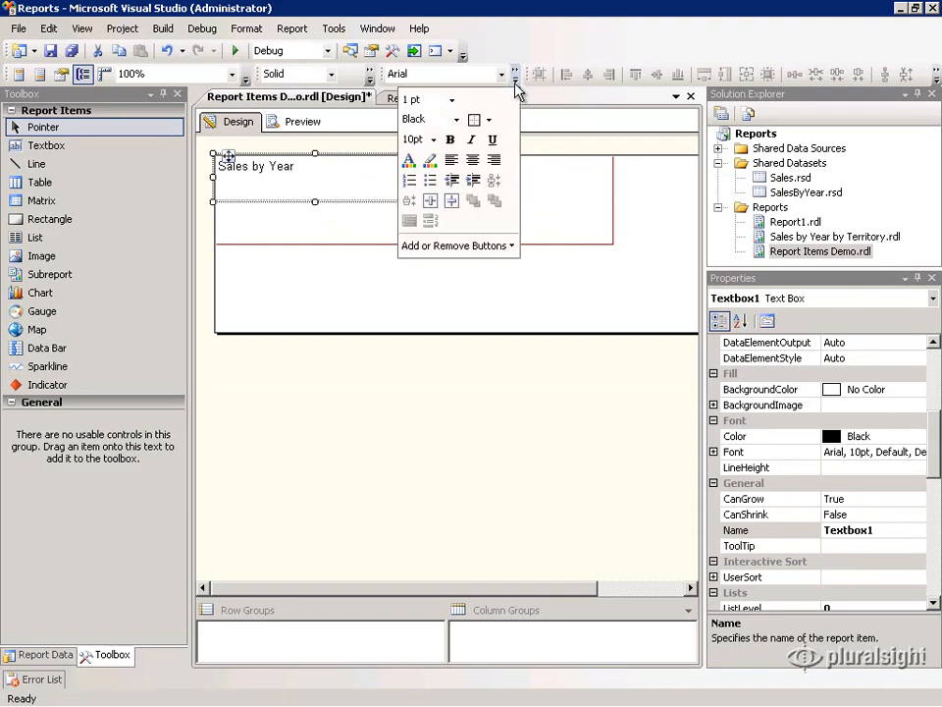
left_click(434, 140)
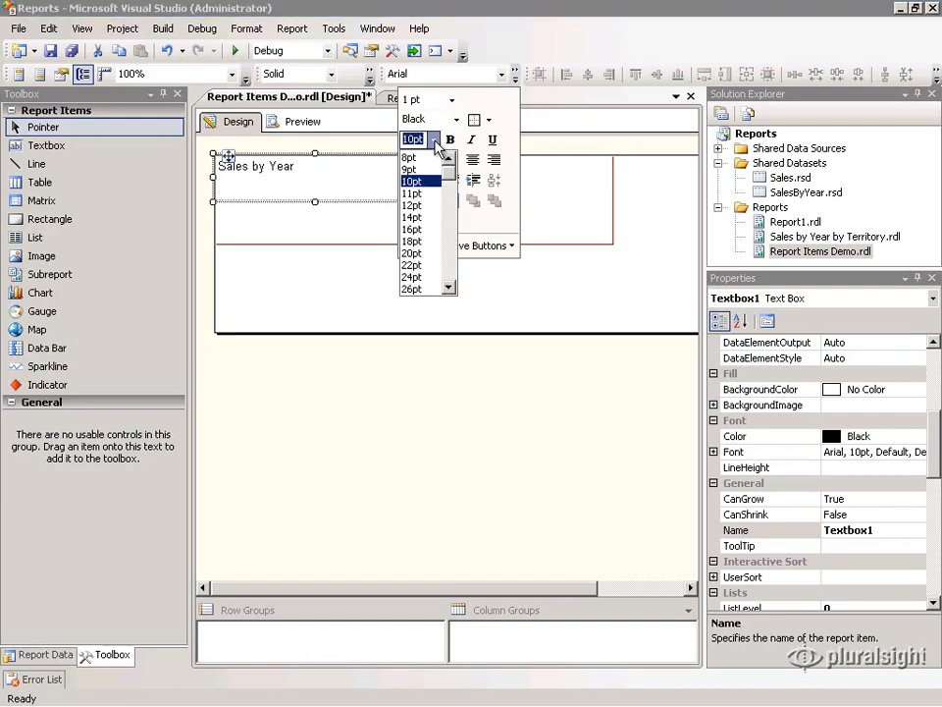
left_click(413, 241)
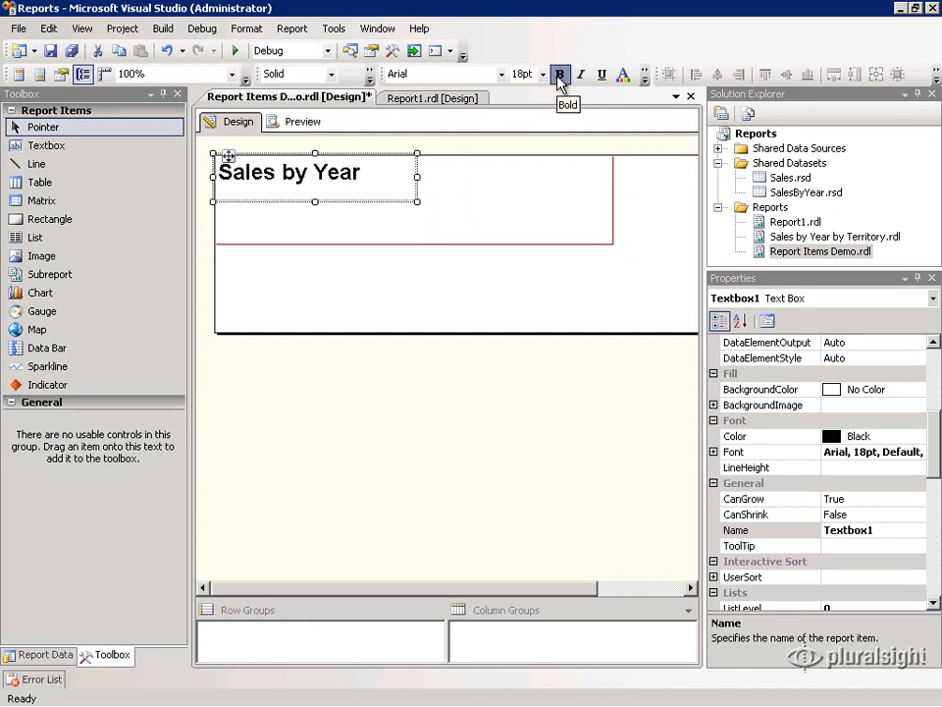
left_click_drag(417, 176, 373, 177)
left_click_drag(290, 204, 295, 190)
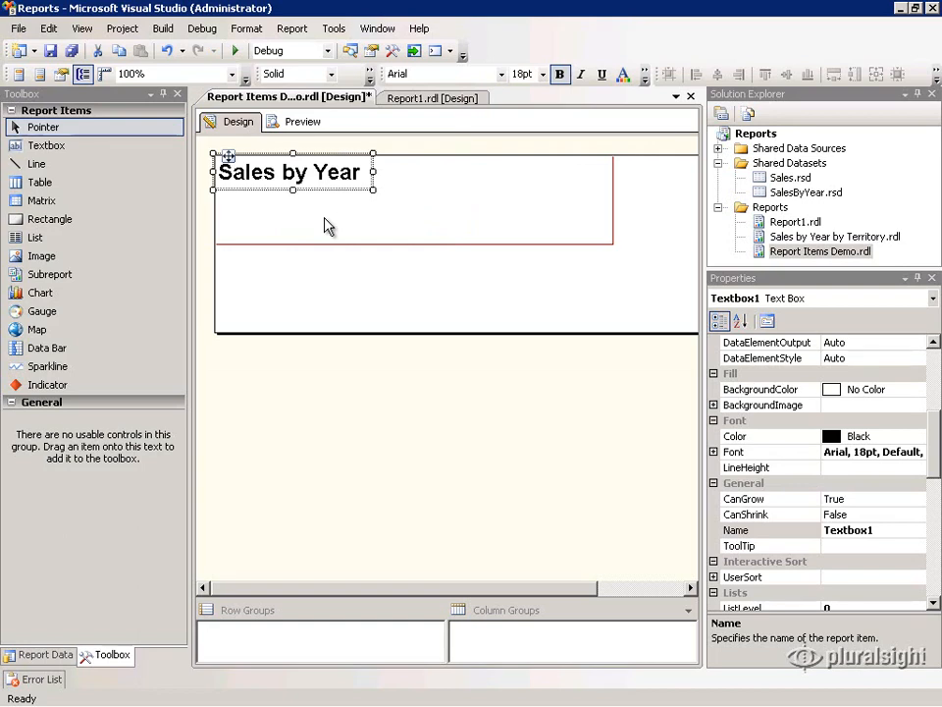
- Place an image item beside the "Sales by Year" text box inside the rectangle and set its source to Embedded
left_click(98, 256)
left_click_drag(98, 256, 384, 168)
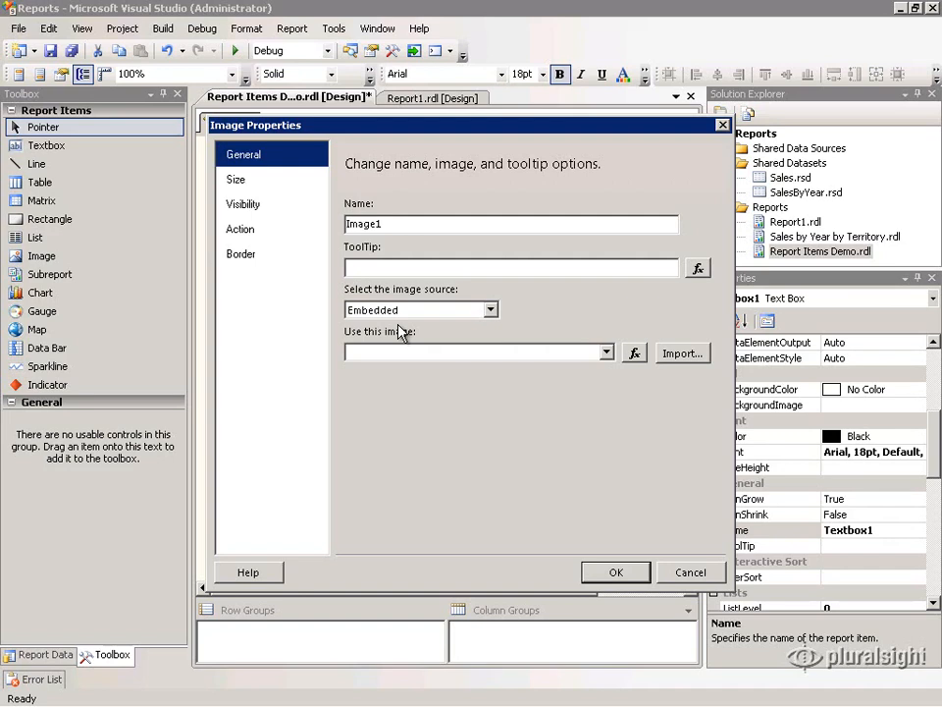
left_click(490, 309)
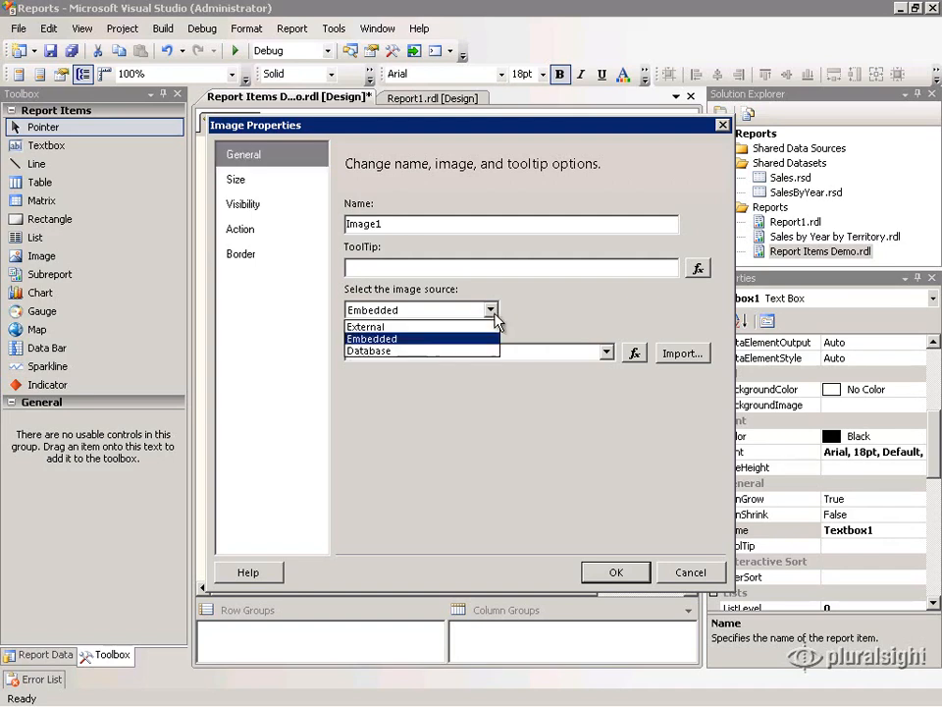
left_click(440, 339)
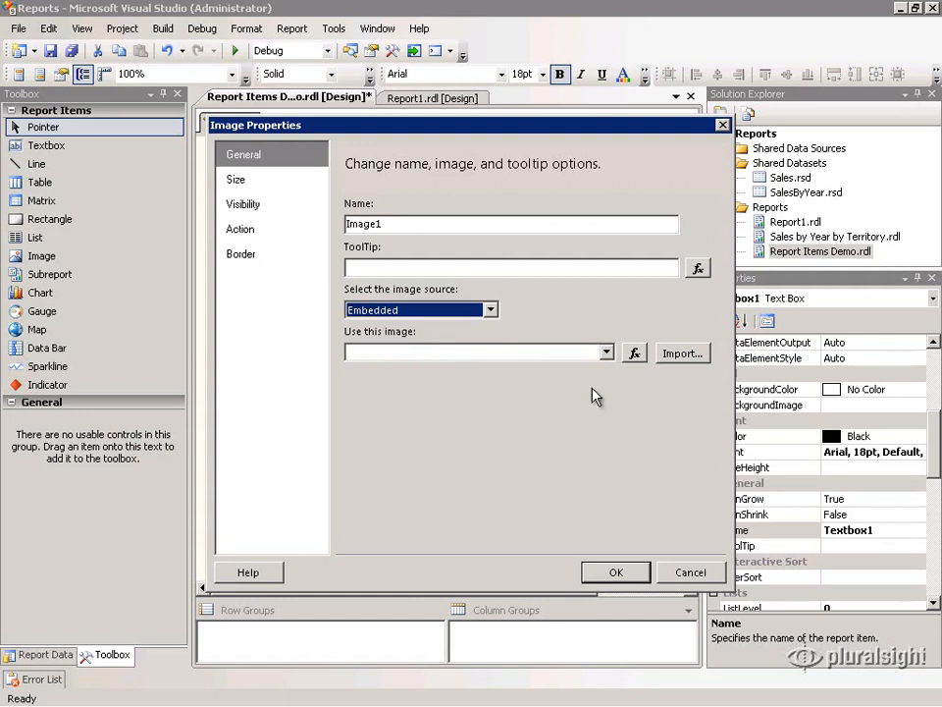
- Import the PNG file AWLogo as the embedded image and apply the image properties
left_click(678, 354)
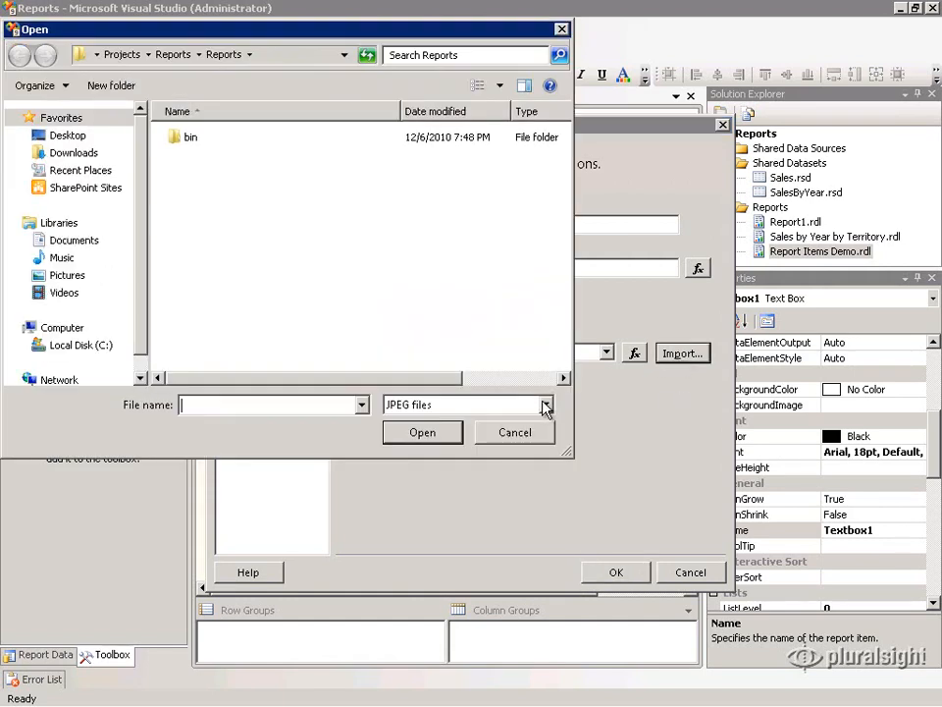
left_click(546, 404)
key("Down")
key("Down")
key("Return")
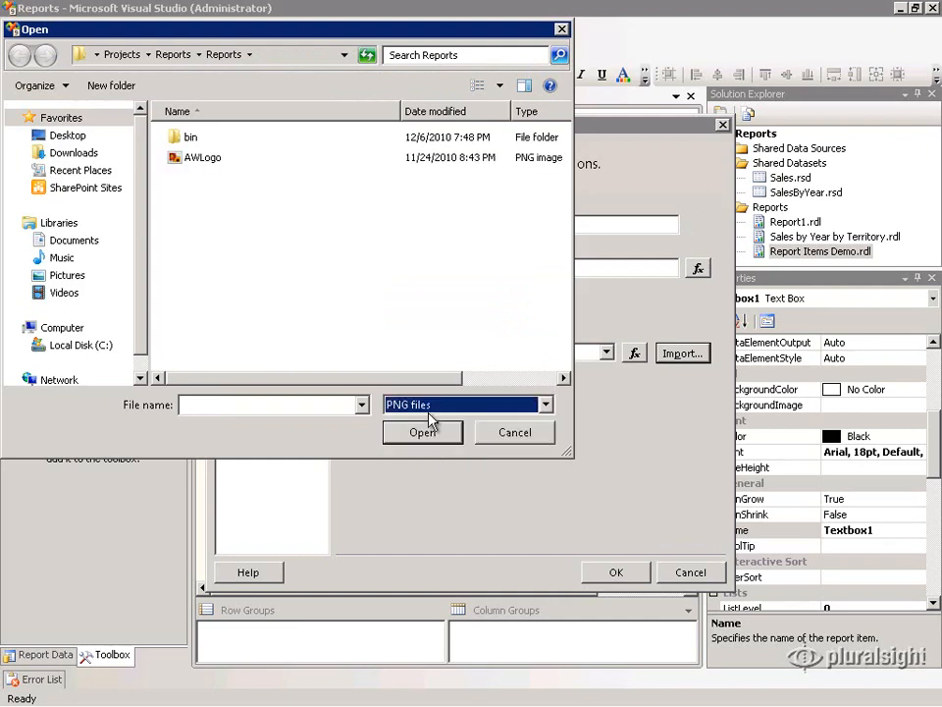
left_click(203, 158)
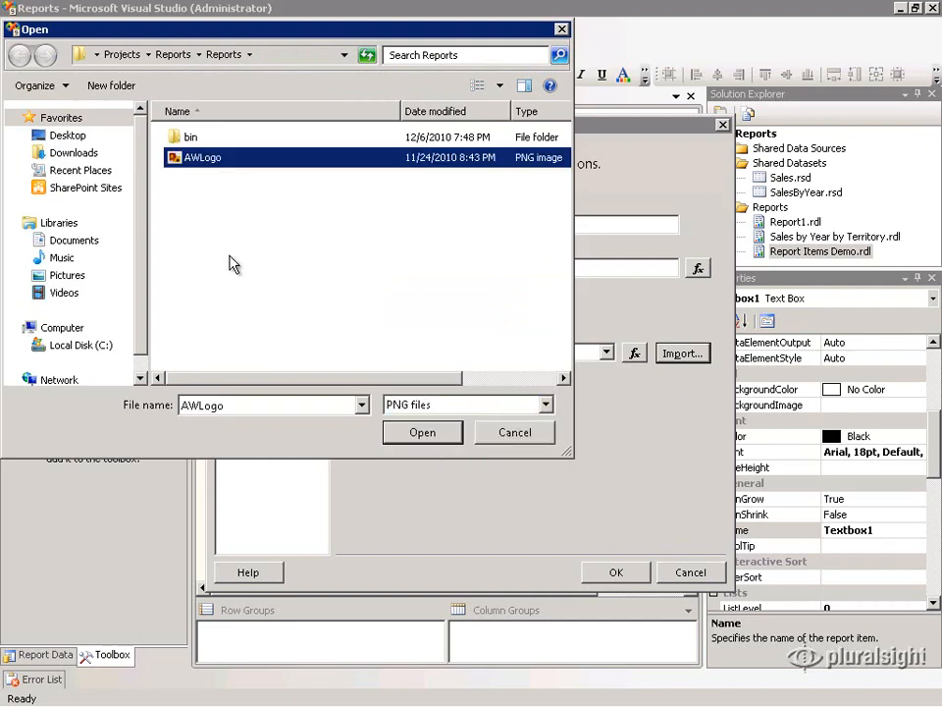
left_click(421, 433)
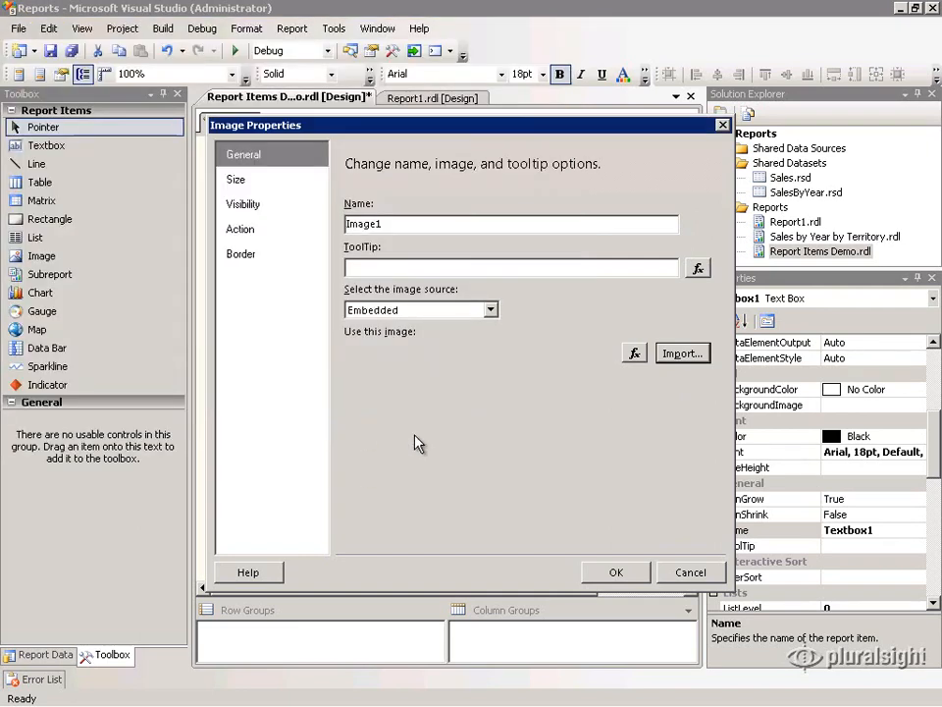
left_click(607, 574)
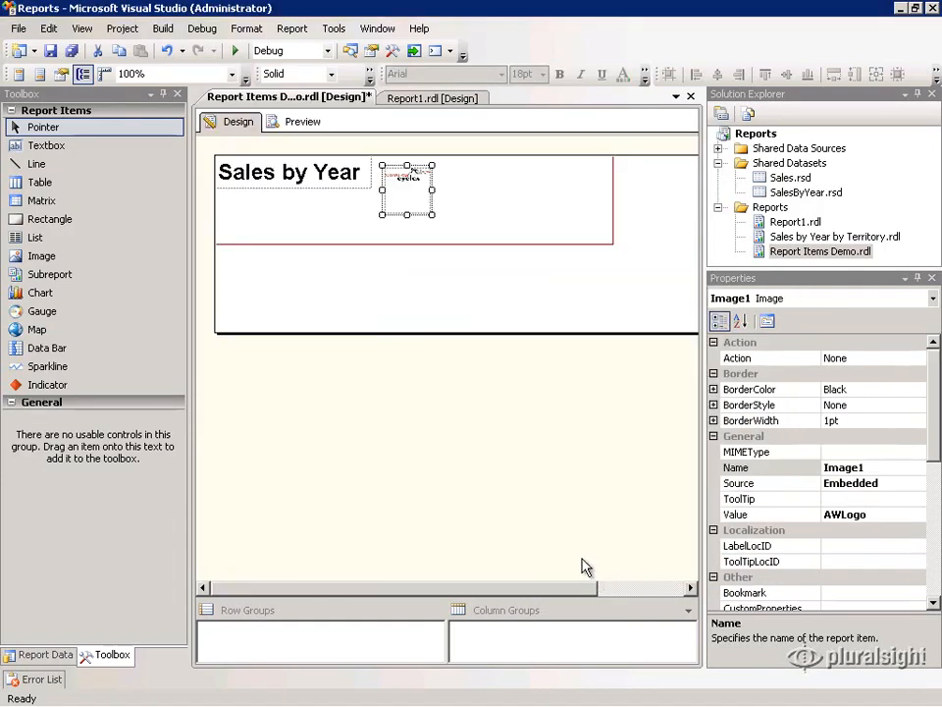
- Enlarge the logo image to fit its artwork and move it against the rectangle's upper edge beside the title
left_click_drag(432, 215, 588, 267)
left_click_drag(486, 265, 486, 237)
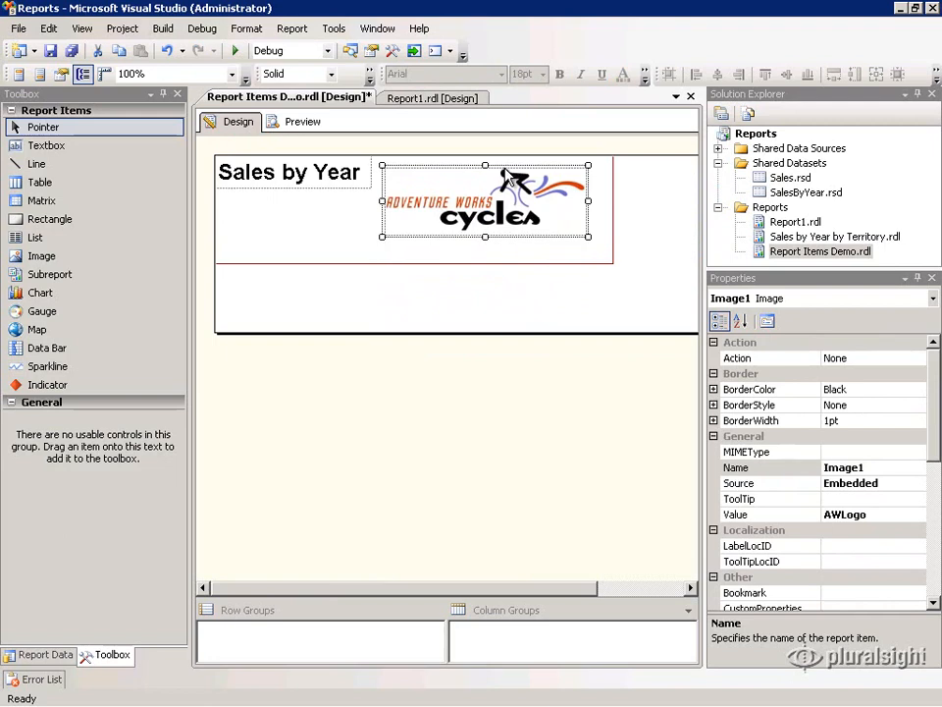
left_click_drag(455, 167, 442, 155)
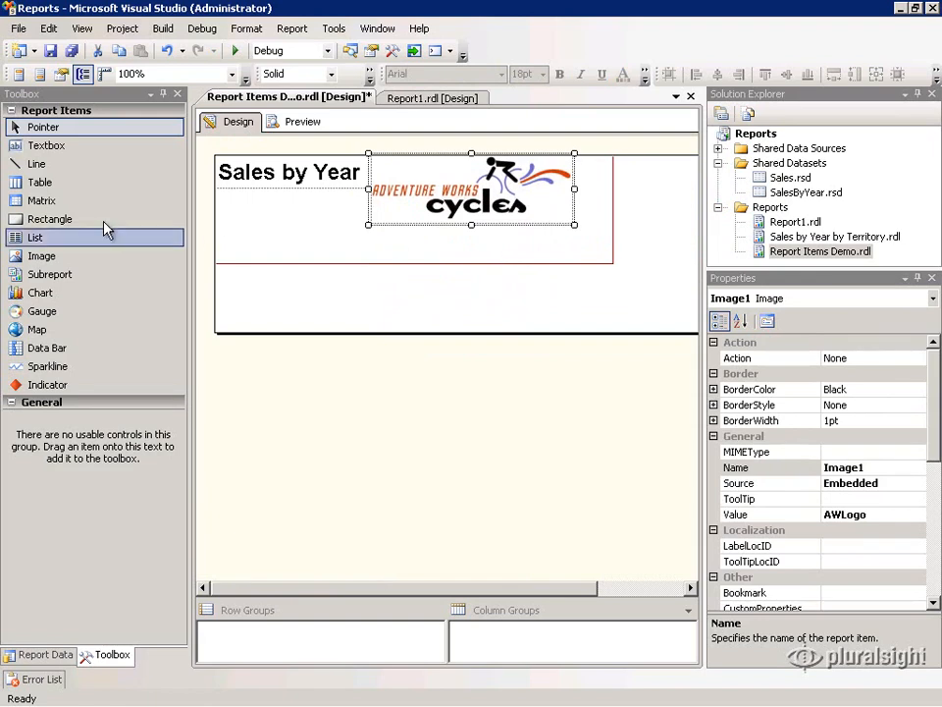
- Draw a horizontal line below the title and logo, spanning the rectangle's full width from 0in to 4.5in at about 0.88in down
left_click(44, 163)
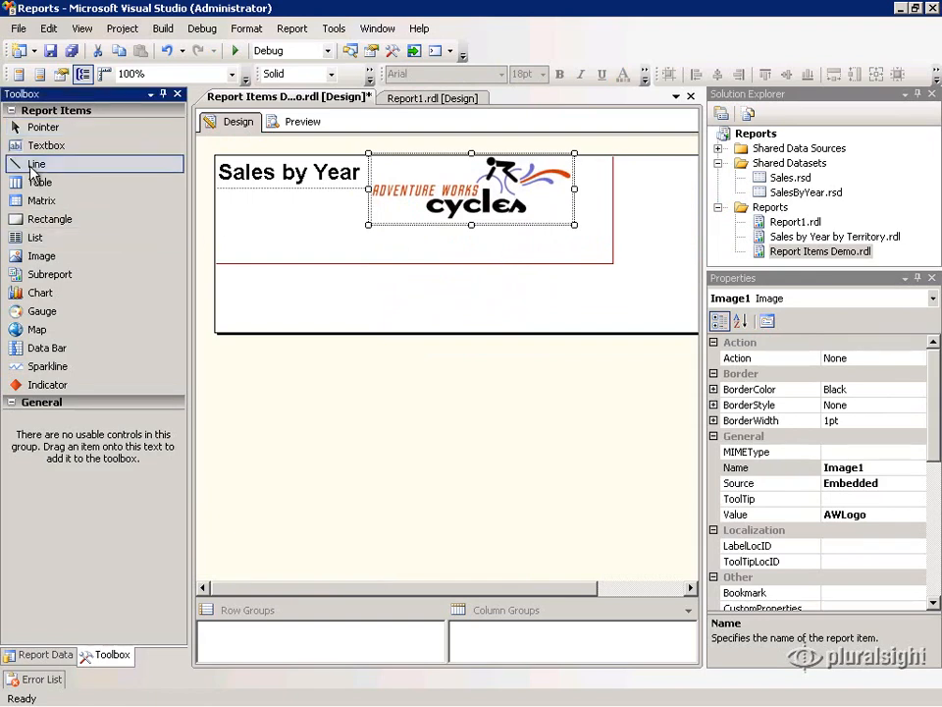
left_click(223, 233)
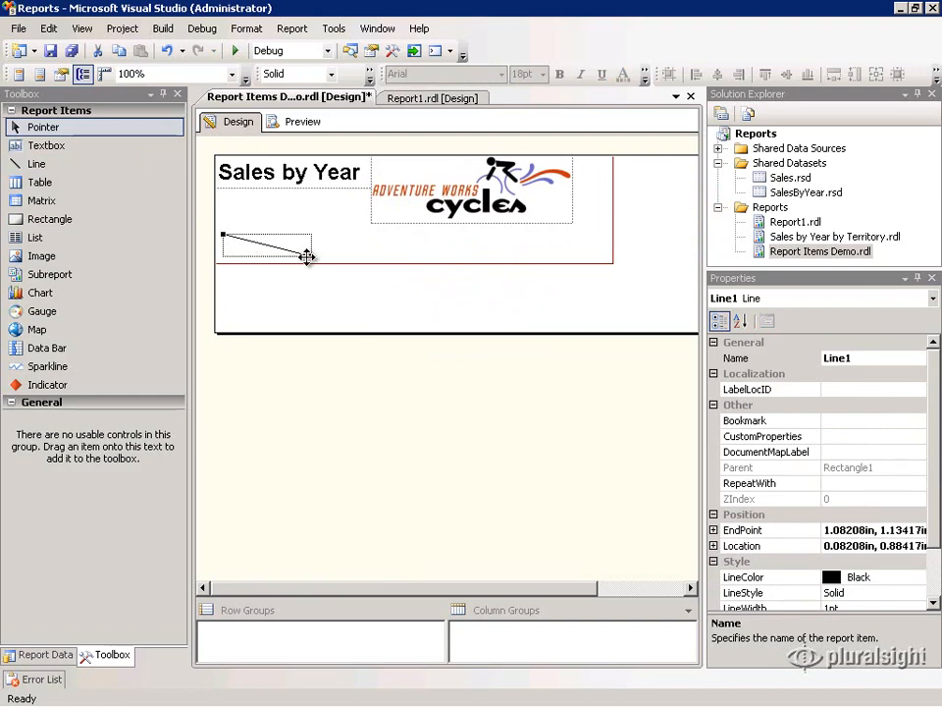
left_click_drag(306, 257, 613, 236)
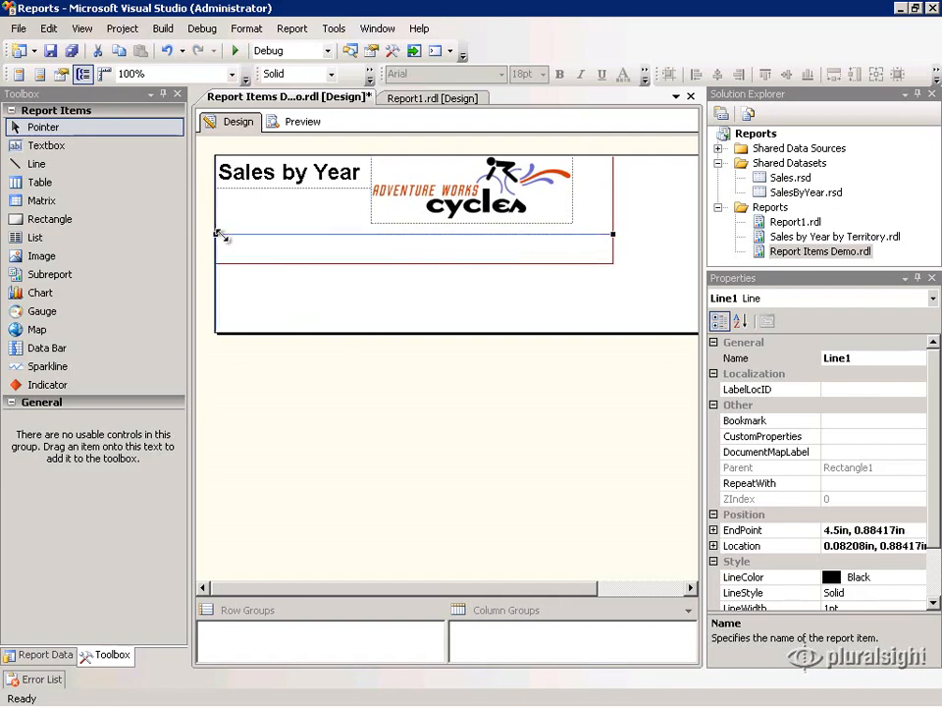
left_click_drag(222, 234, 216, 233)
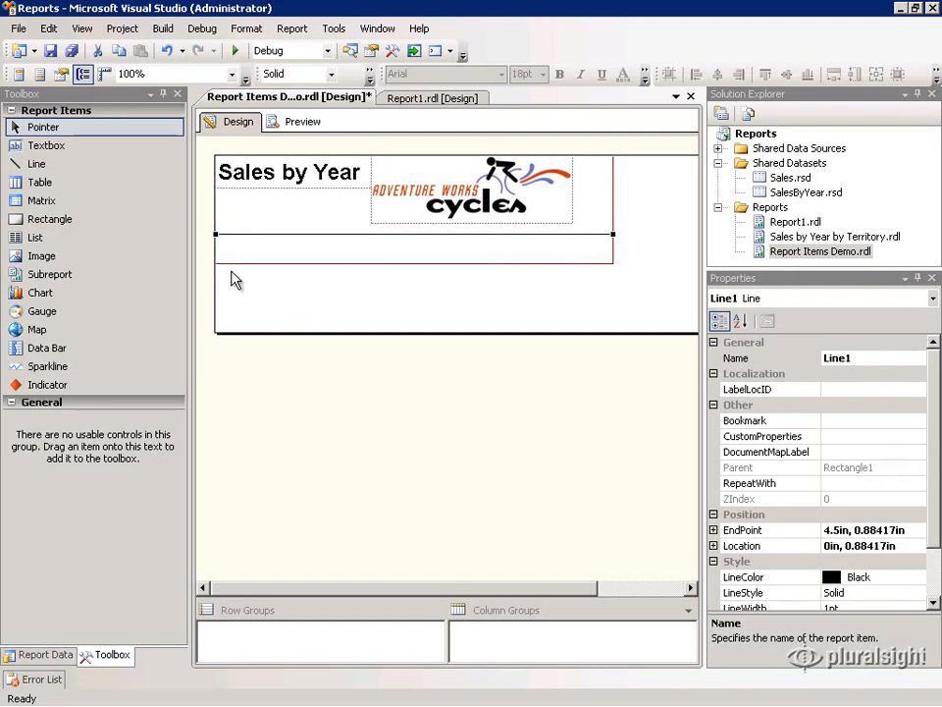